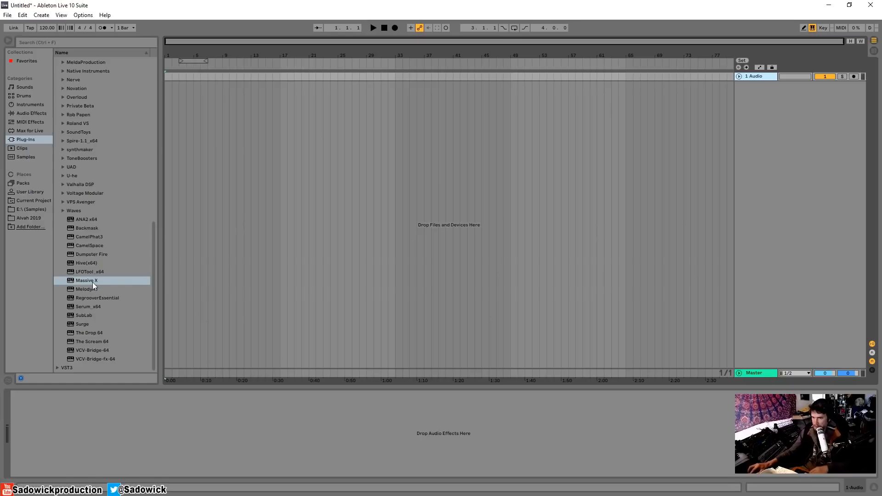
Load the Massive X instrument plug-in onto a new track in the arrangement
left_click_drag(86, 283, 182, 276)
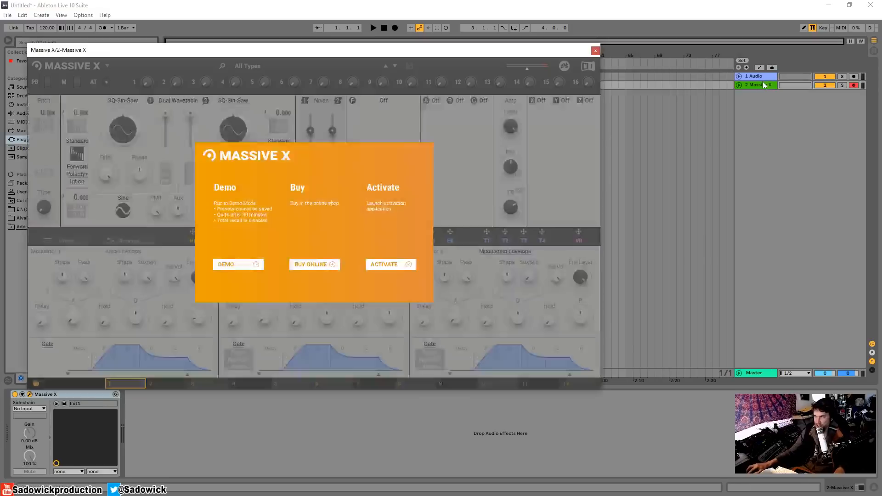
Open the Master track's FabFilter Pro-Q 3 window and move it toward the top of the screen
left_click(760, 372)
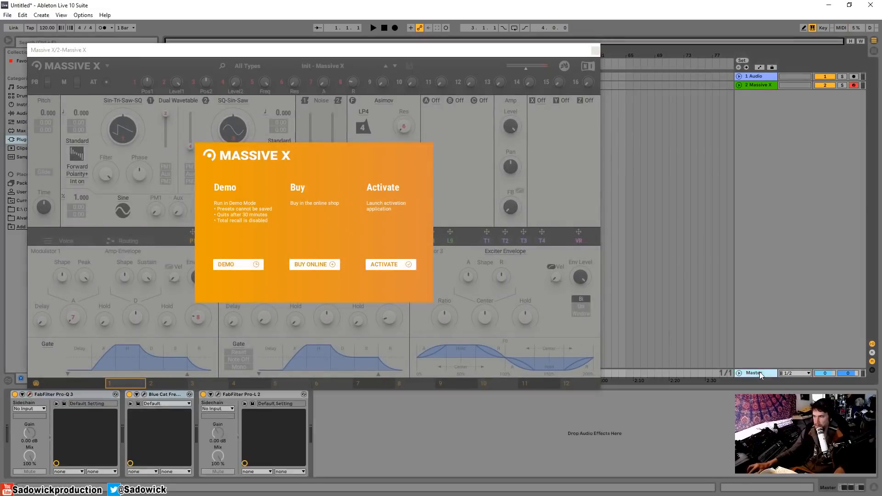
left_click(30, 395)
left_click_drag(726, 100, 745, 63)
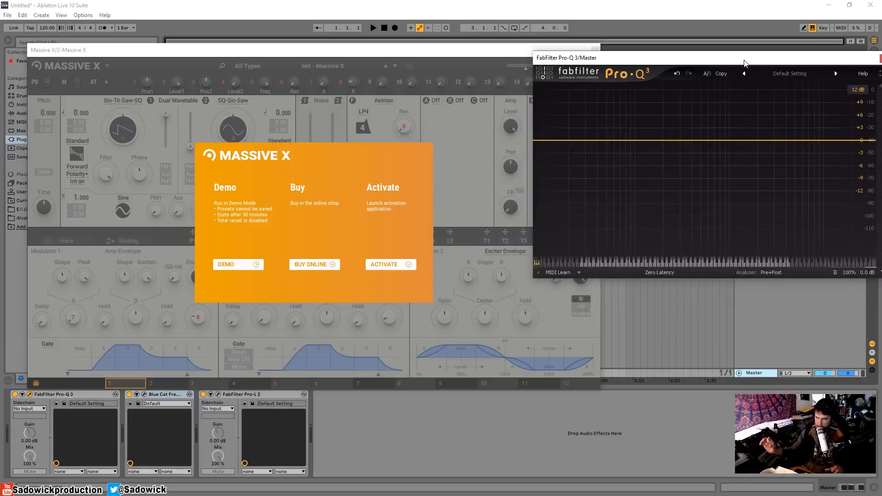
Open the Master track's Blue Cat FreqAnalyst window and arrange it beneath the Pro-Q 3 window
left_click(144, 395)
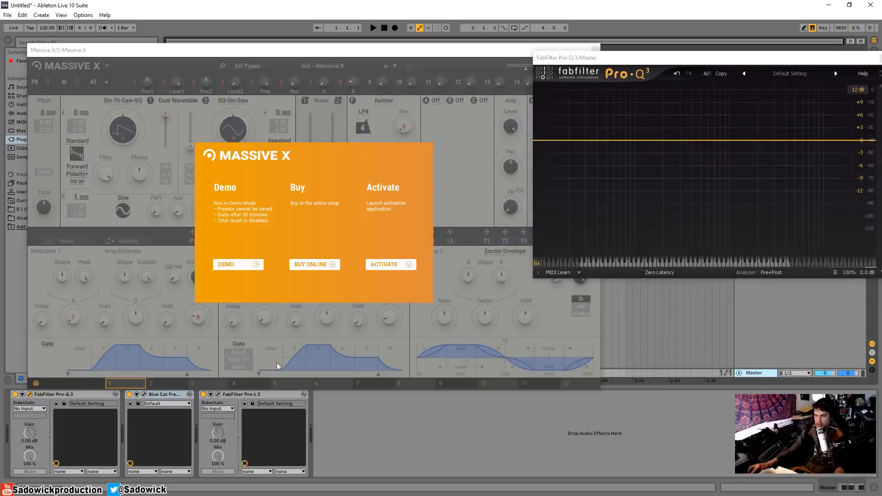
left_click_drag(639, 229, 647, 166)
left_click_drag(735, 57, 732, 10)
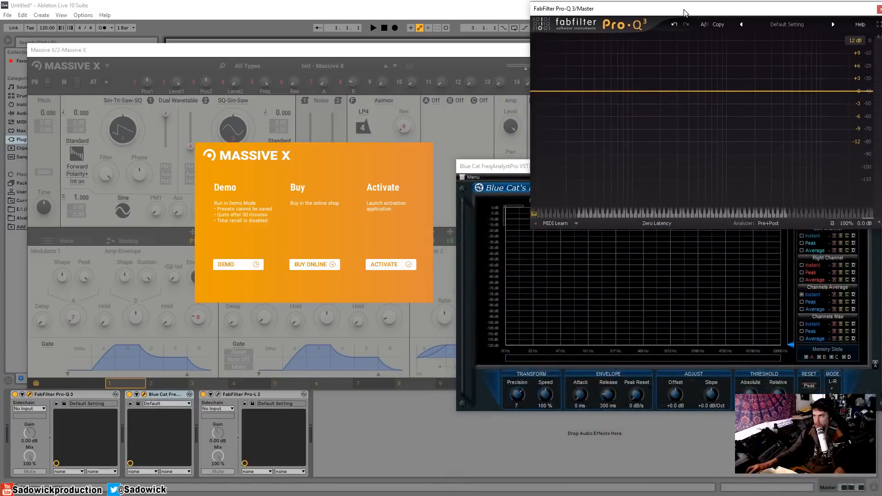
left_click(877, 225)
left_click(856, 244)
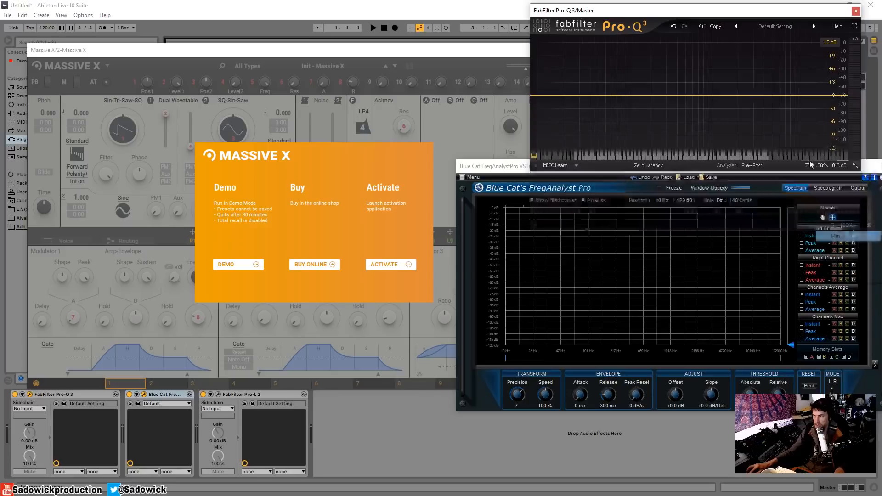
Reposition the Massive X window and start the plug-in in Demo mode
left_click_drag(359, 52, 351, 66)
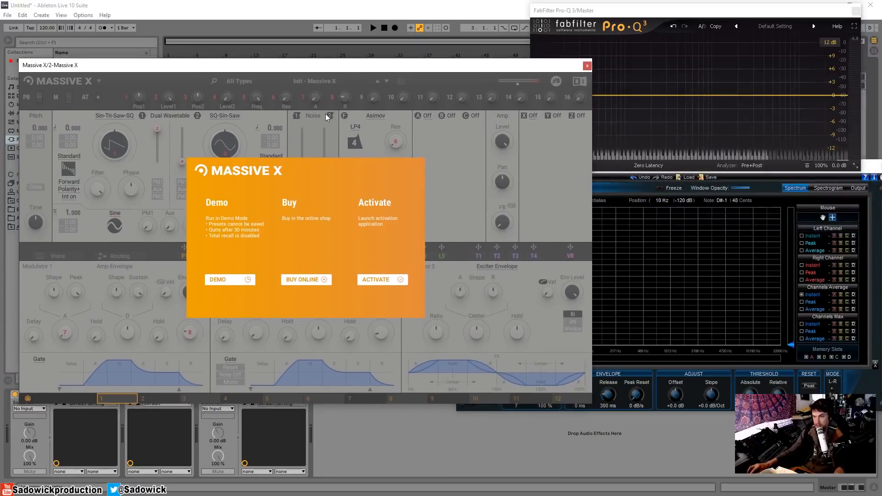
left_click(234, 280)
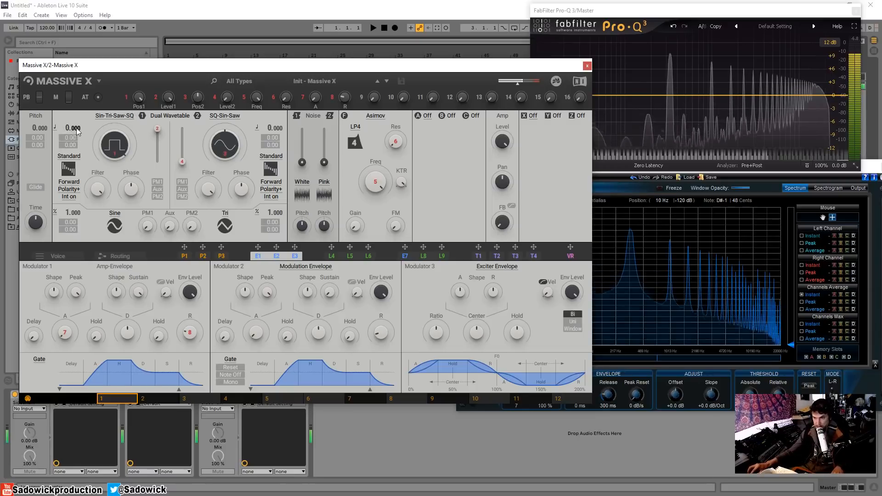
Adjust Oscillator 1's pitch and wavetable position, then reset Oscillator 1's pitch to 0.000
left_click_drag(68, 128, 69, 130)
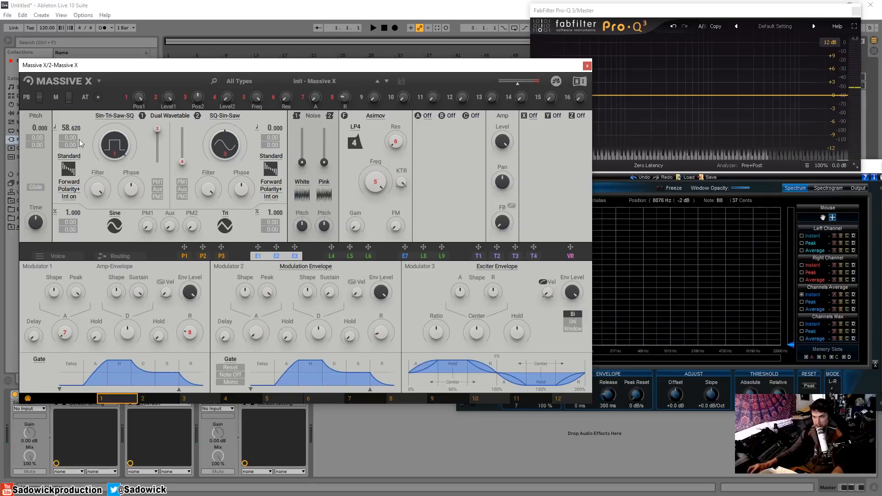
mouse_move(76, 129)
left_mouse_down()
mouse_move(76, 153)
mouse_move(77, 130)
left_mouse_up()
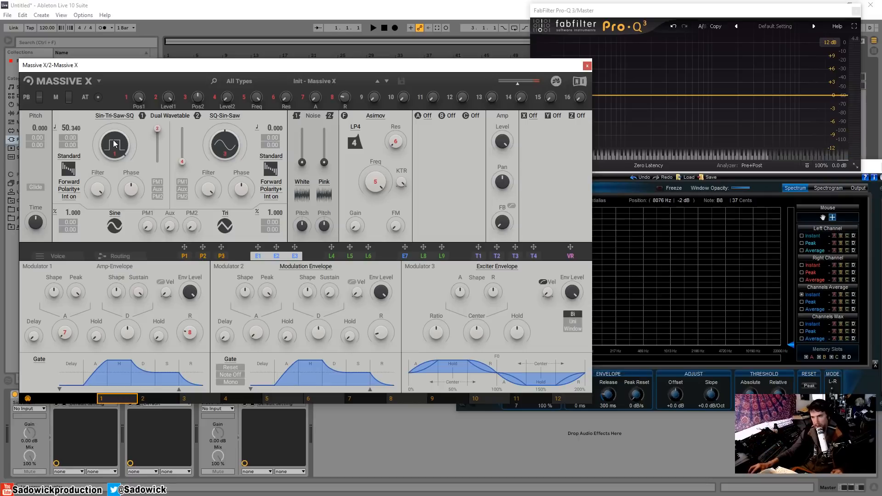
left_click_drag(115, 133, 115, 129)
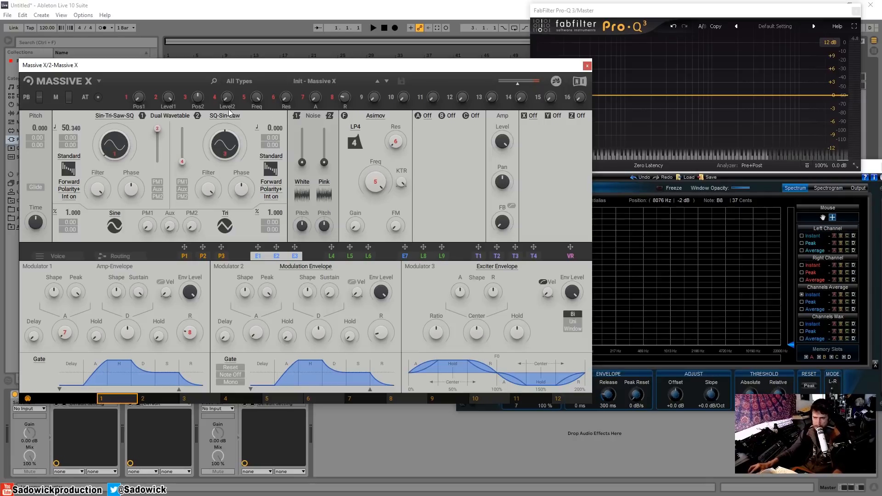
left_click_drag(225, 68, 223, 54)
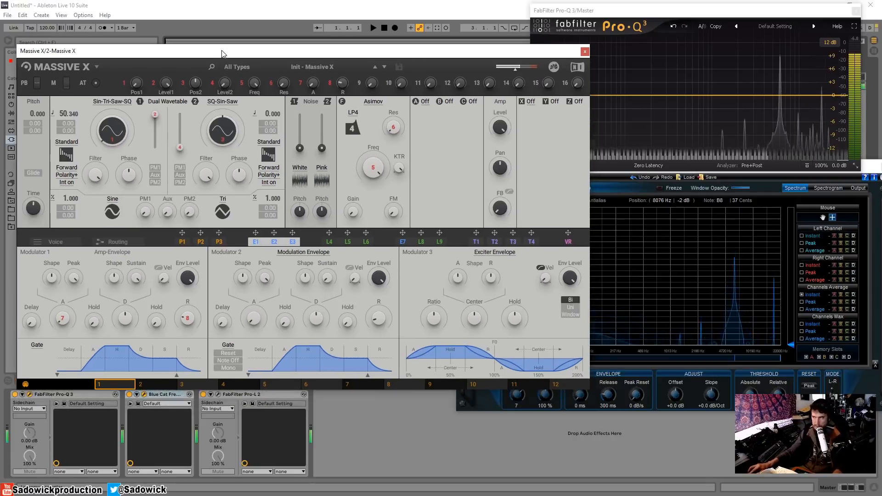
double_click(65, 115)
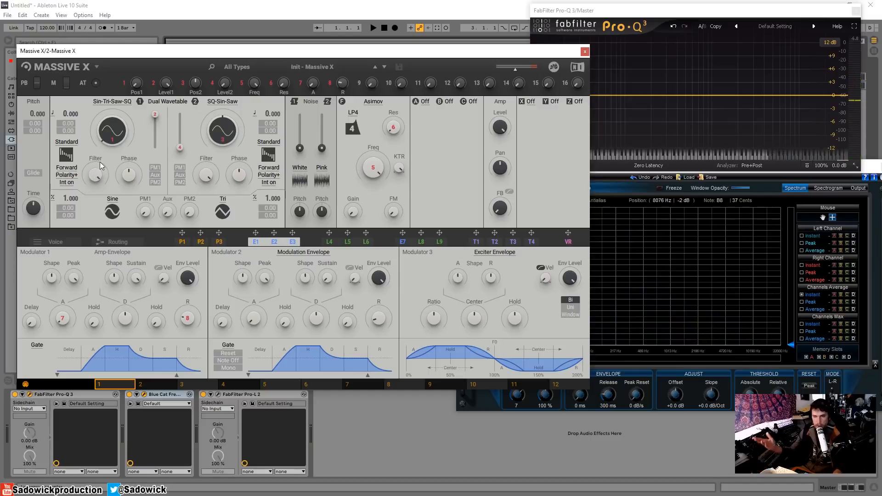
Open the Routing view and bypass the Asimov filter in the signal graph
left_click_drag(98, 176, 96, 171)
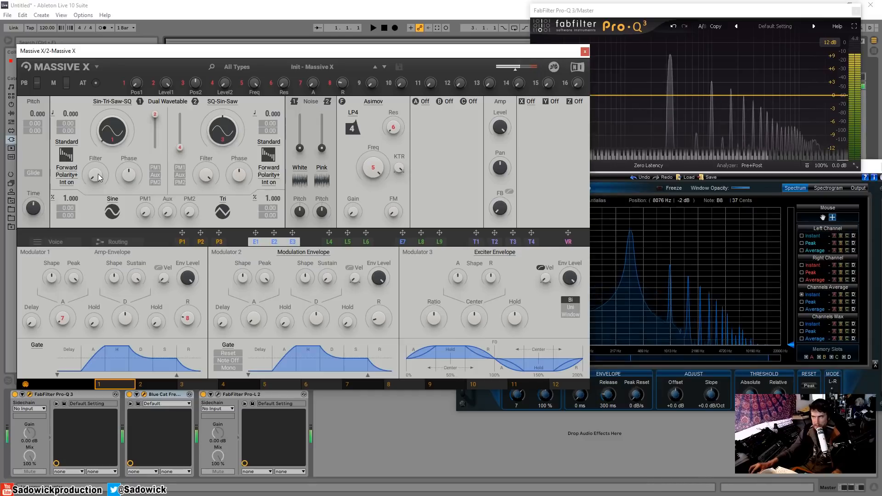
left_click(117, 242)
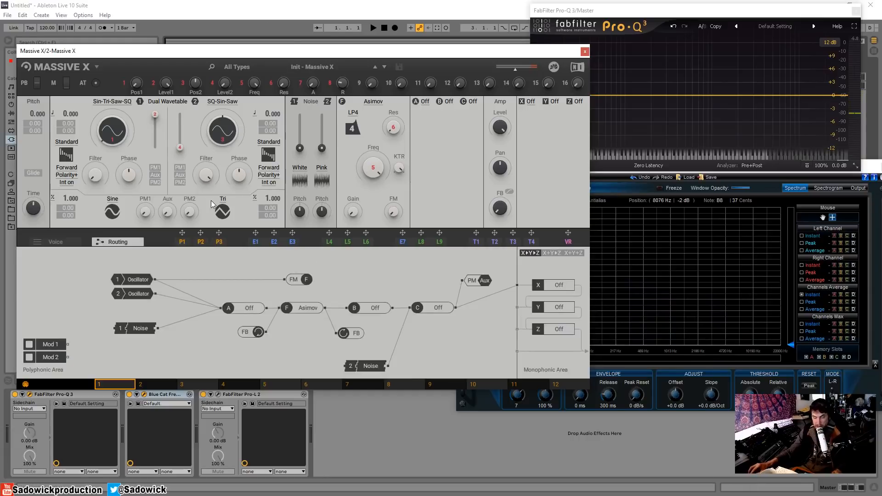
left_click(307, 308)
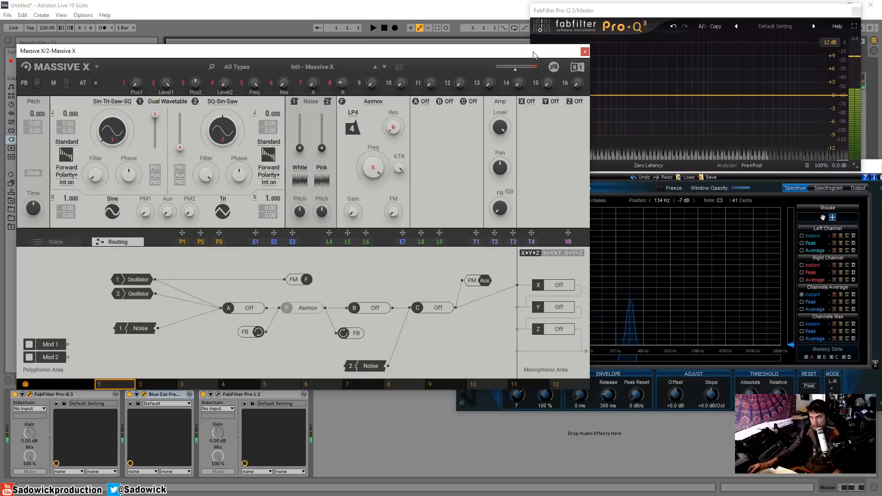
Load the Init - Massive X Blank preset from the preset browser
left_click_drag(533, 54, 530, 56)
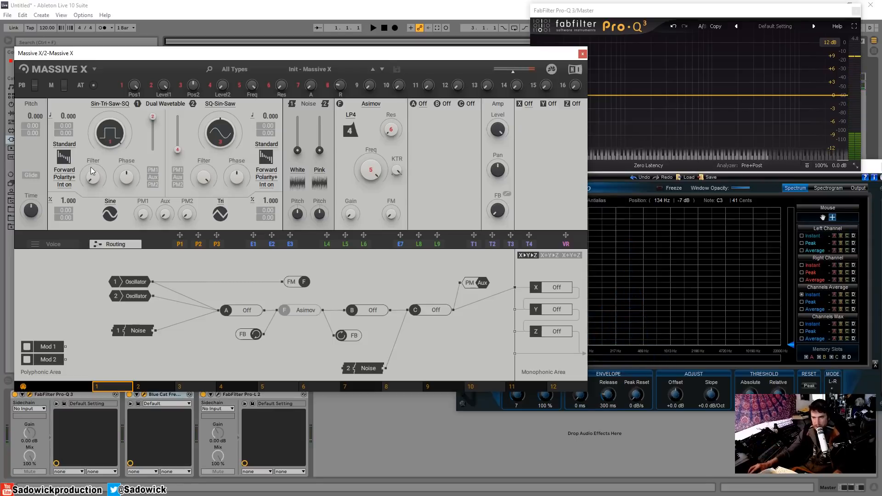
left_click_drag(93, 177, 93, 194)
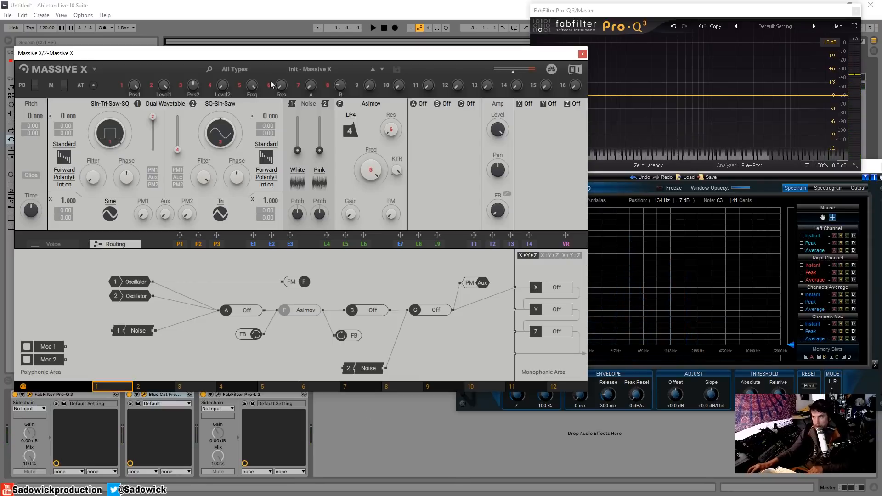
left_click(333, 69)
left_click(305, 103)
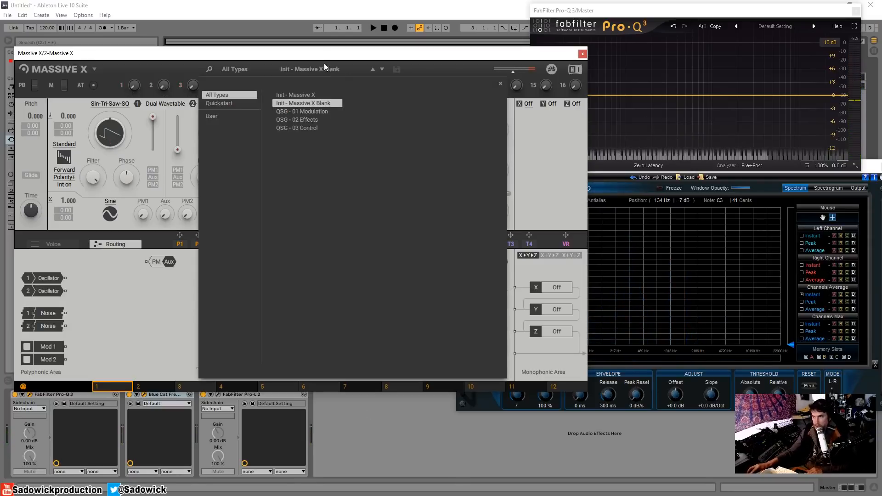
left_click(324, 65)
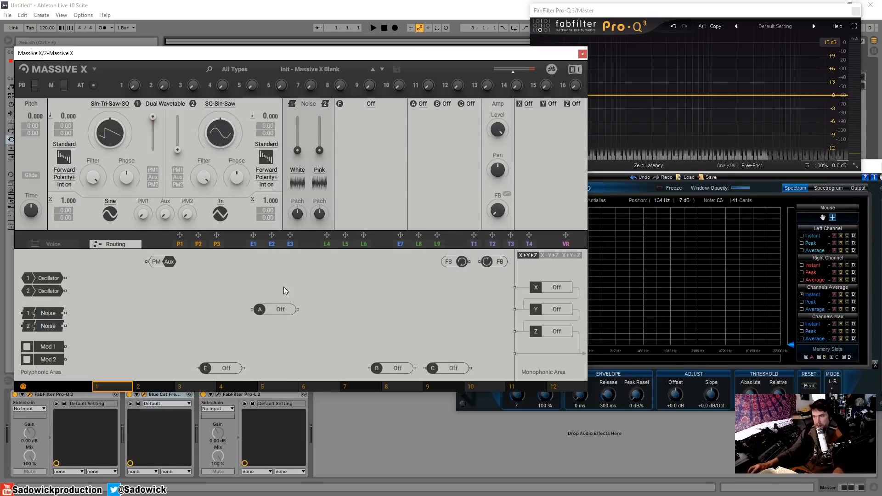
Set insert slot A to OSC and choose the Pulse waveform
left_click(422, 104)
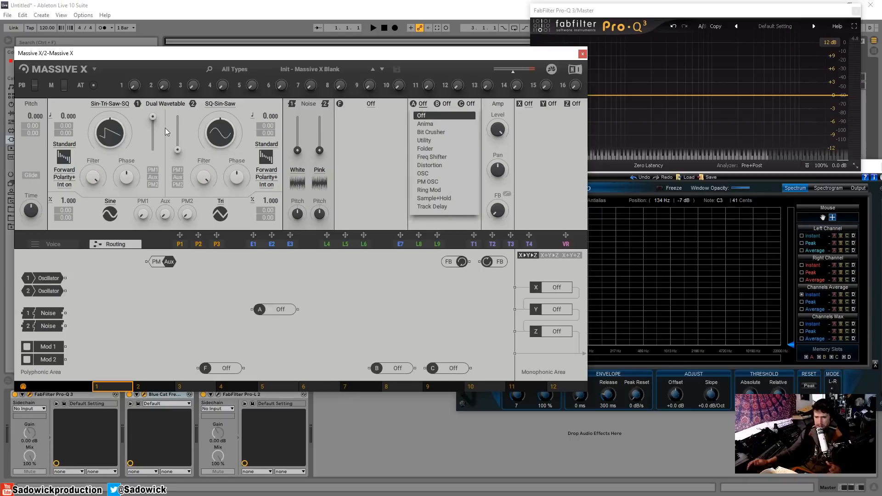
left_click(426, 174)
left_click(428, 117)
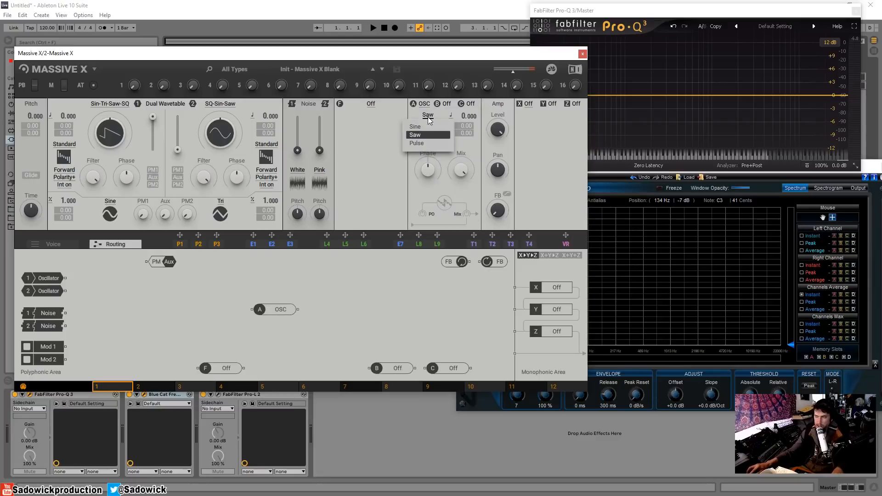
left_click(421, 144)
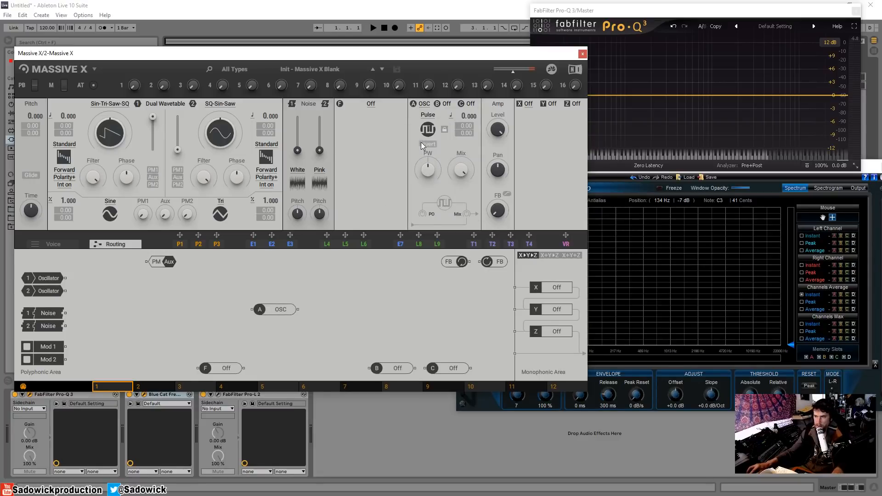
Connect insert A's output to the main output and set its oscillator pitch to 25.100
left_click(428, 117)
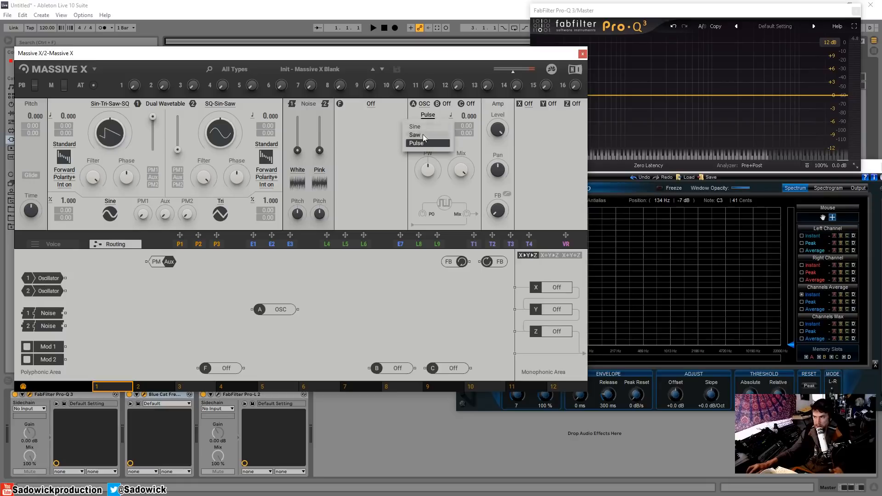
left_click(319, 300)
left_click_drag(289, 310, 512, 354)
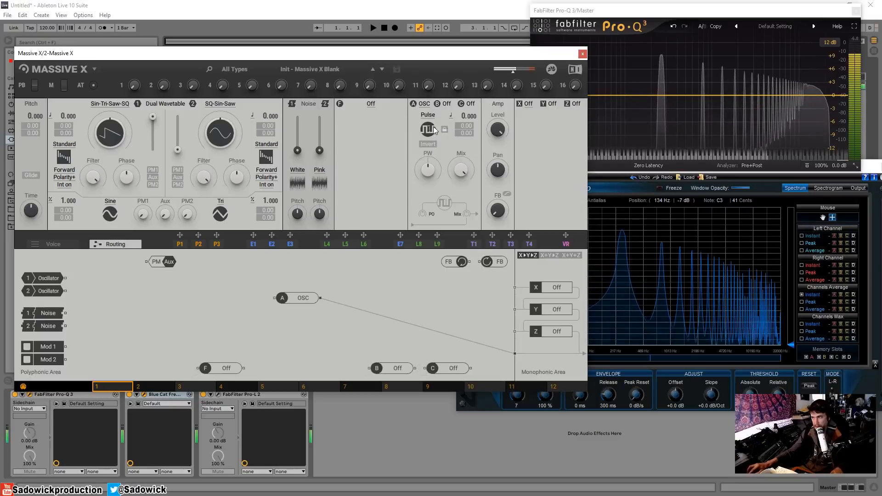
mouse_move(469, 116)
left_mouse_down()
mouse_move(469, 99)
mouse_move(467, 115)
left_mouse_up()
left_click_drag(473, 119, 473, 94)
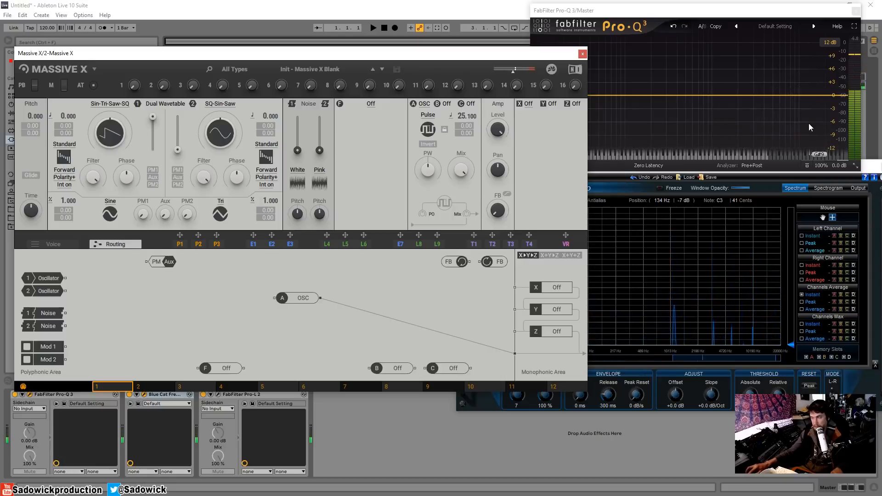
left_click_drag(702, 273, 766, 344)
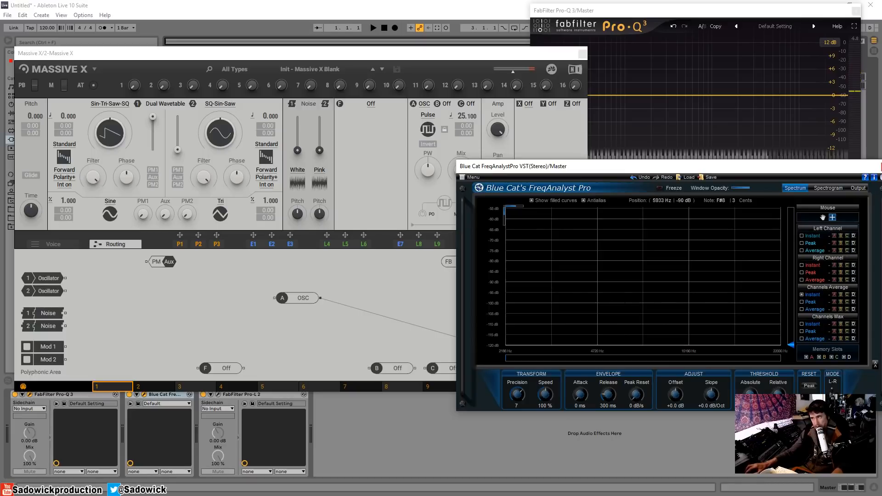
left_click(522, 75)
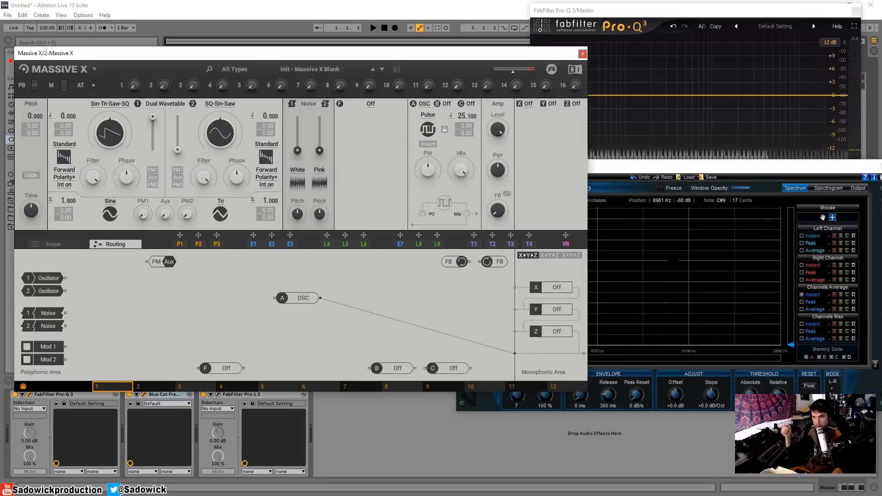
left_click(446, 103)
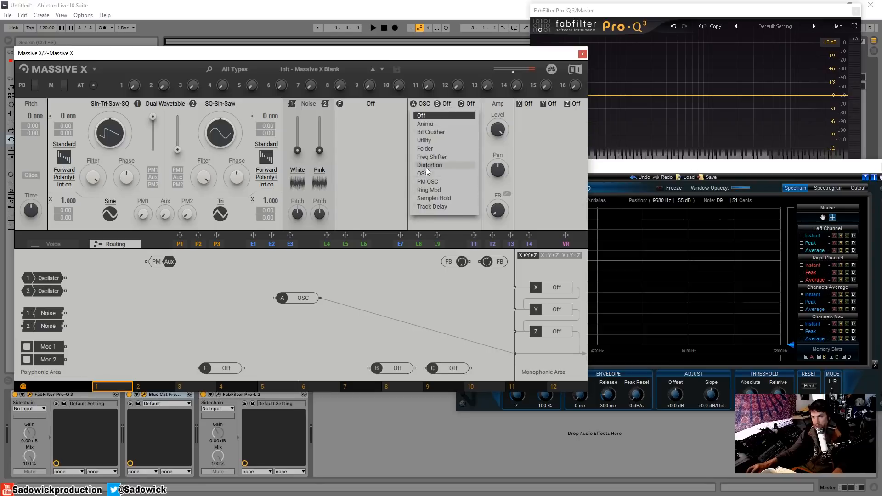
left_click(377, 113)
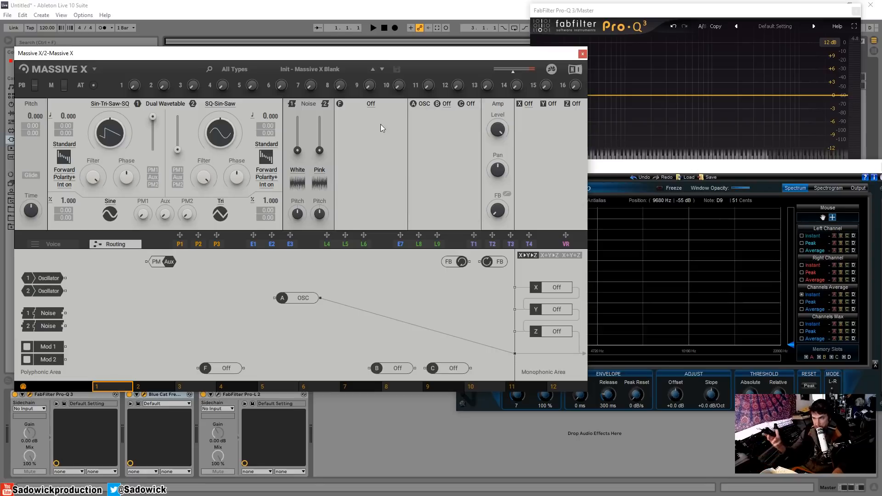
Route insert A through the filter slot to the output and load the Asimov filter
left_click(340, 305)
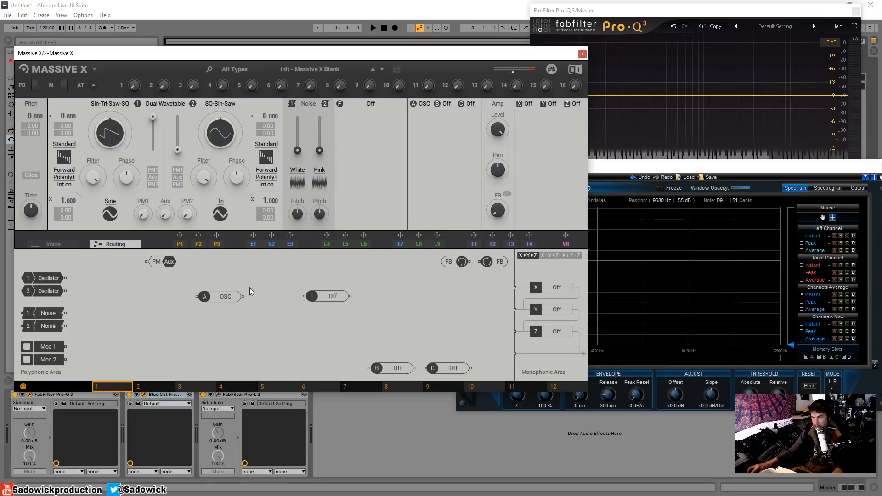
left_click_drag(244, 299, 515, 354)
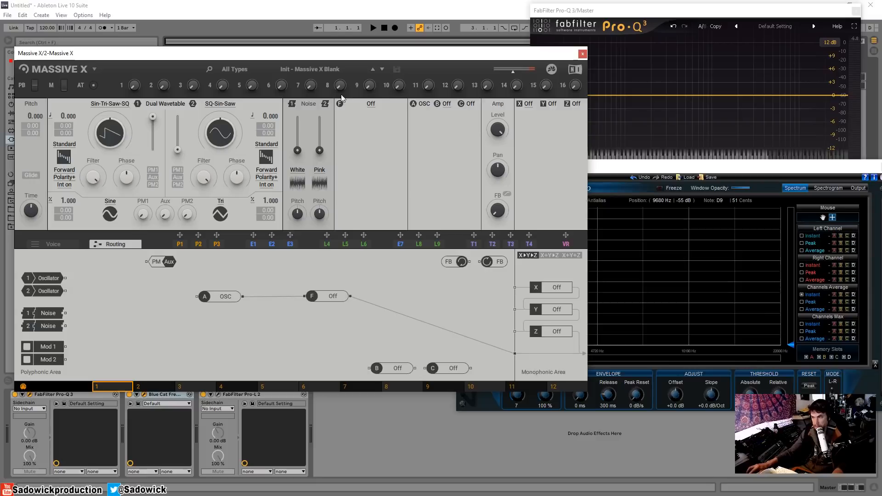
left_click(371, 109)
left_click(363, 127)
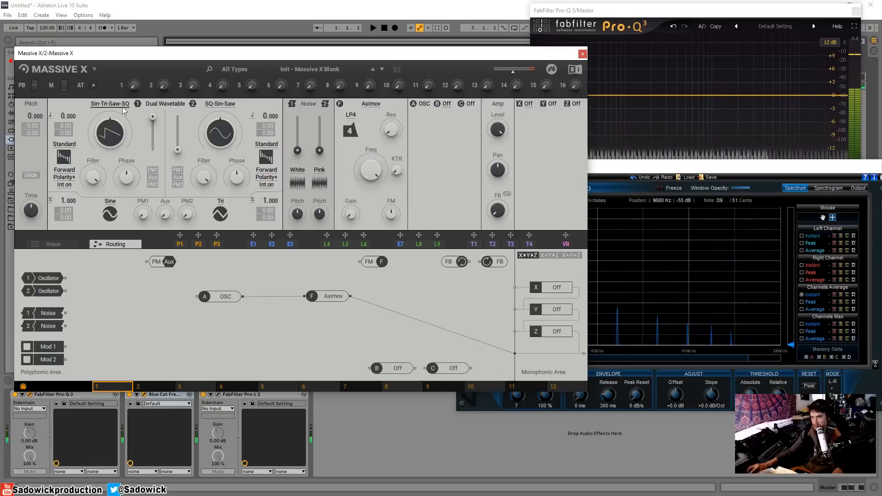
Set insert A's oscillator pitch to 24.370
left_click(419, 104)
mouse_move(465, 119)
left_mouse_down()
mouse_move(466, 110)
mouse_move(466, 127)
mouse_move(458, 119)
left_mouse_up()
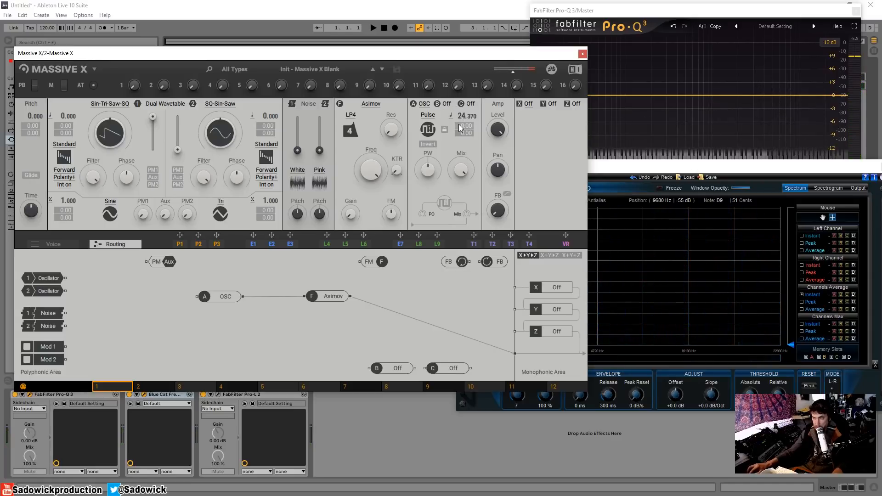
Disconnect the Asimov filter from the output and from insert A in the routing graph
left_click(381, 306)
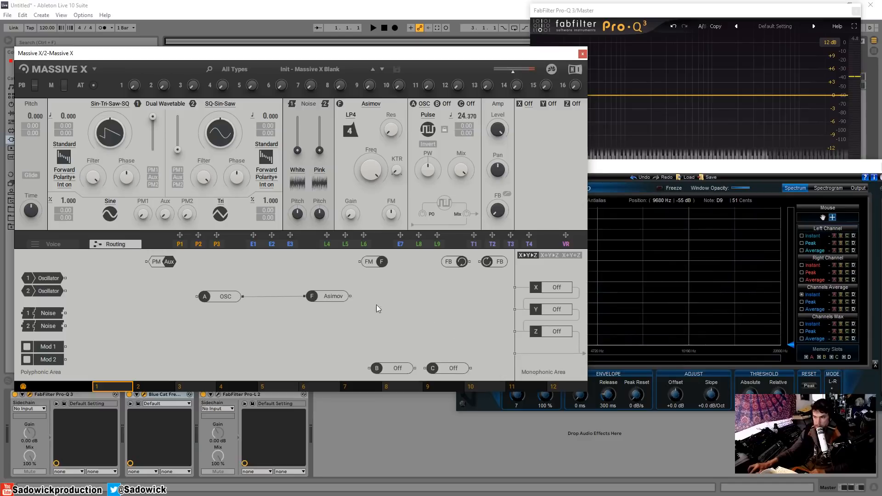
left_click(286, 297)
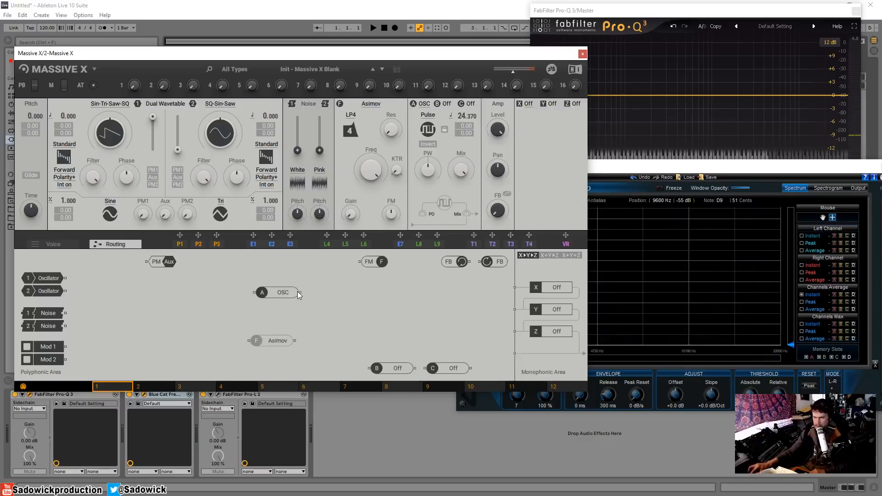
Connect insert A to the main output and switch its oscillator waveform to Sine
left_click_drag(300, 292, 514, 353)
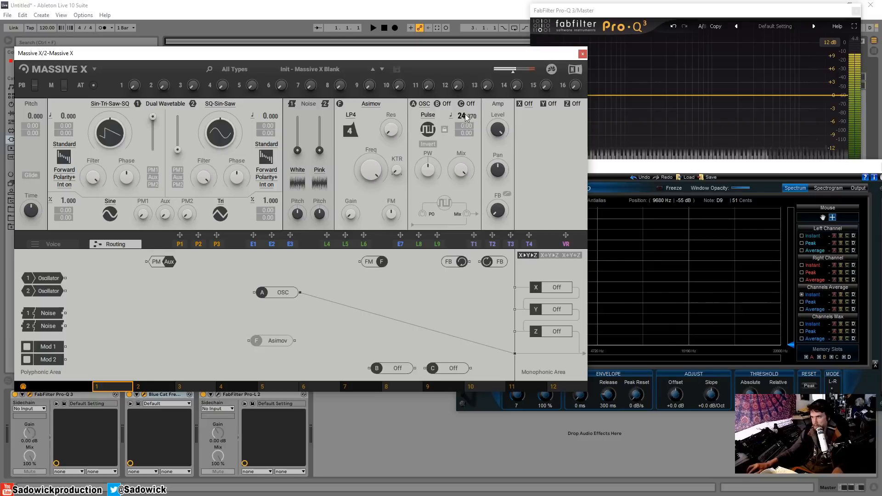
left_click(428, 115)
left_click(430, 128)
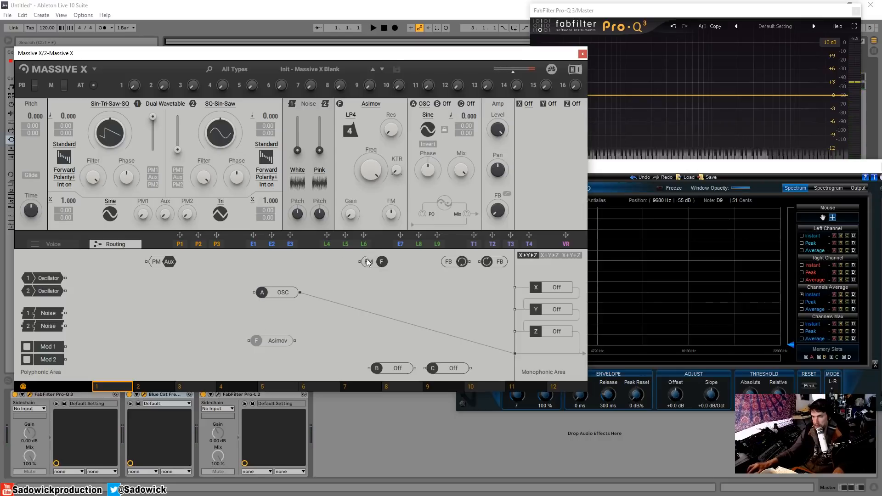
Reset insert A's oscillator pitch to 0.000
left_click_drag(464, 117, 472, 95)
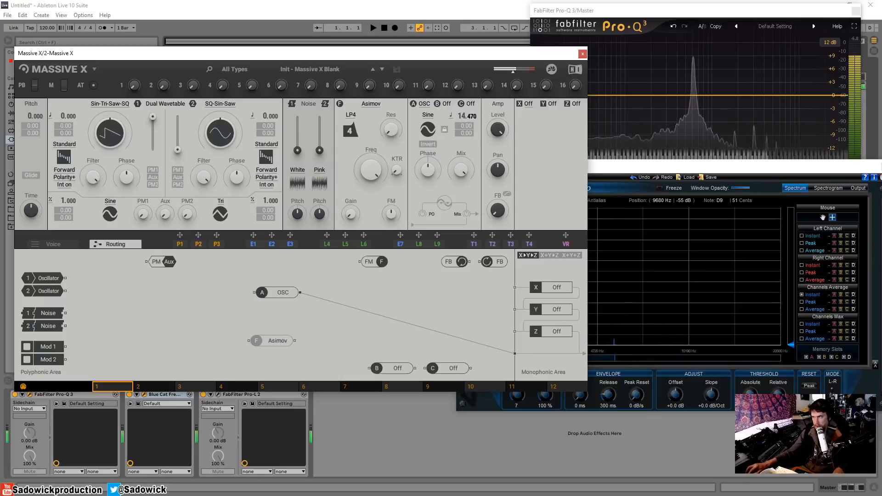
double_click(463, 115)
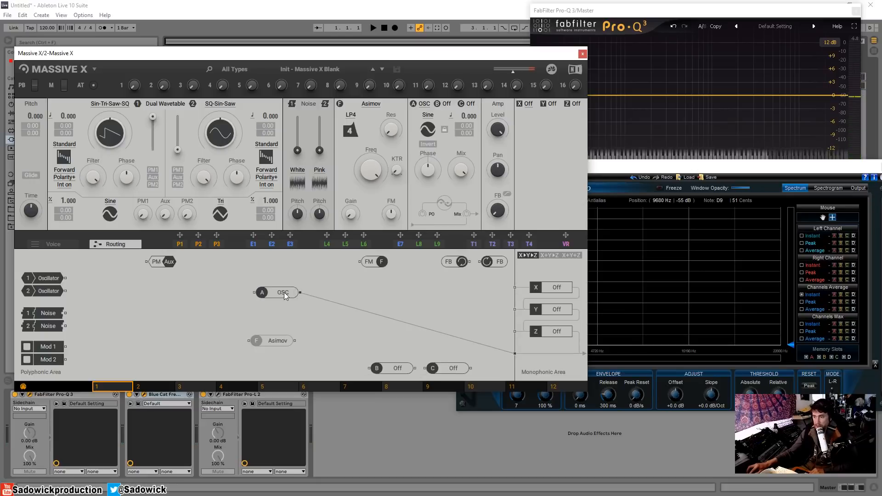
Rearrange the routing graph, moving insert A down and placing Mod 1 in the centre
double_click(476, 344)
left_click_drag(261, 296, 293, 368)
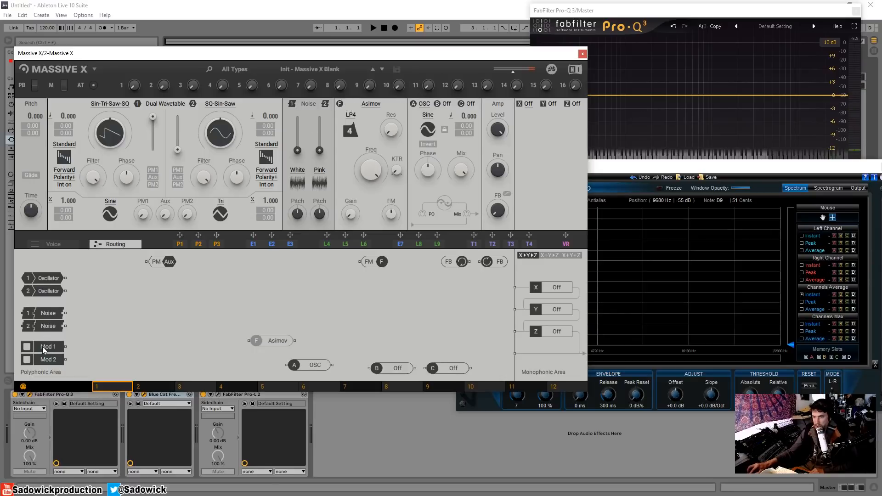
left_click_drag(44, 350, 347, 298)
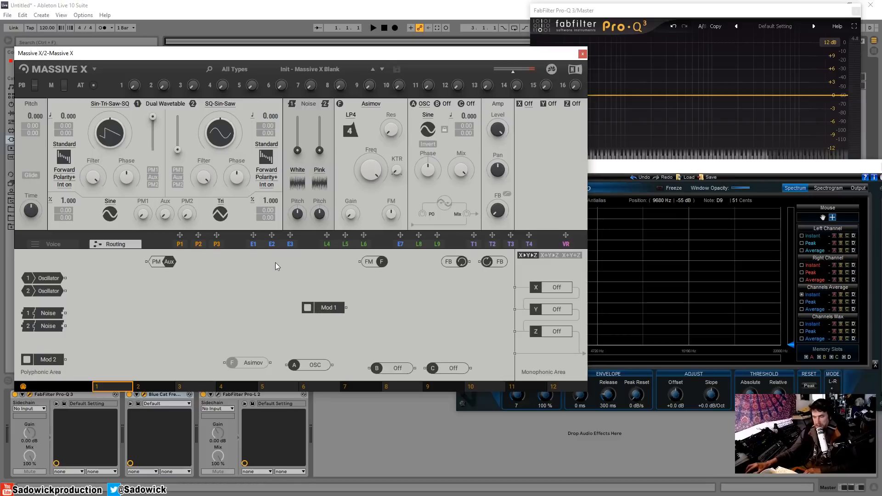
Connect Mod 1's output to the main output in the routing graph
left_click(330, 241)
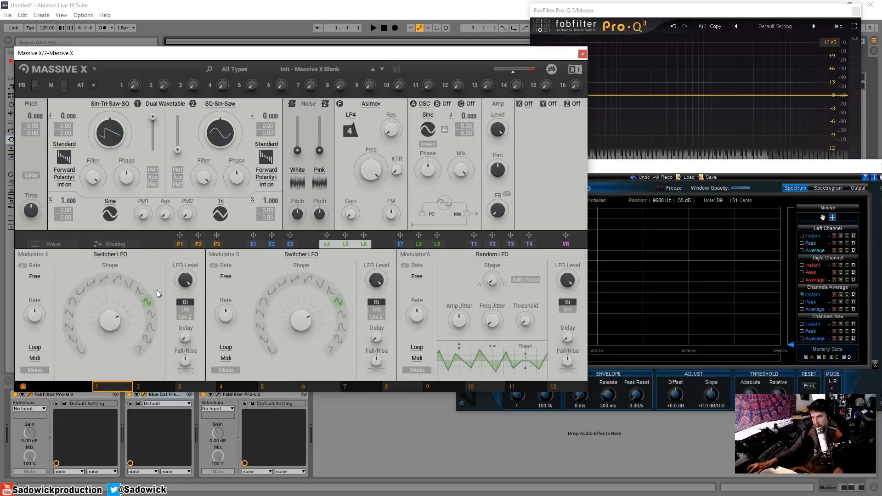
left_click(115, 244)
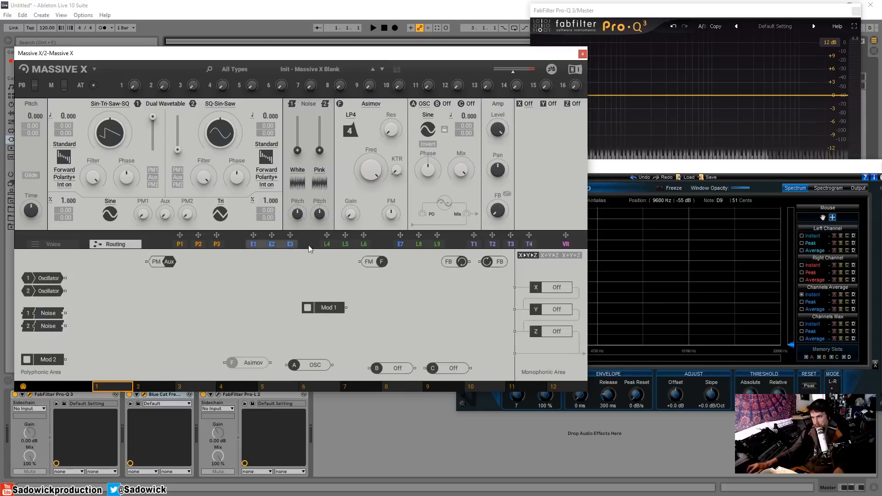
left_click_drag(327, 235, 514, 353)
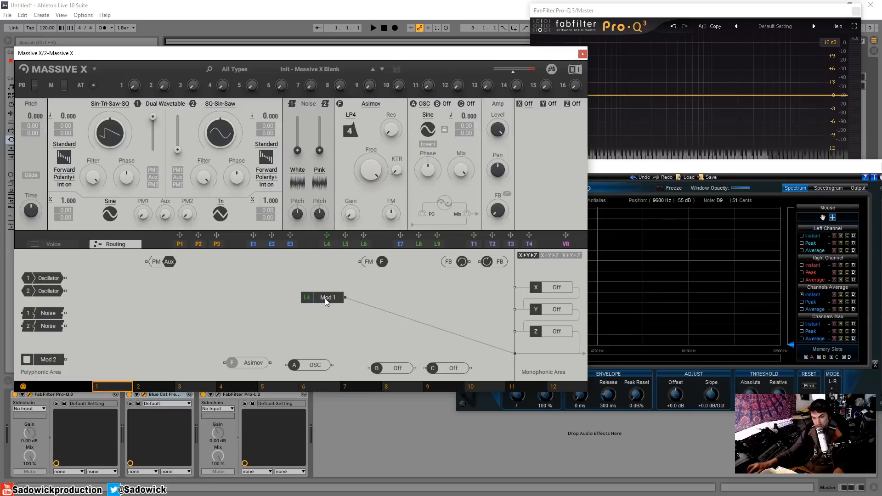
Open Mod 1 and set modulator 4's rate mode to Osc
left_click(328, 244)
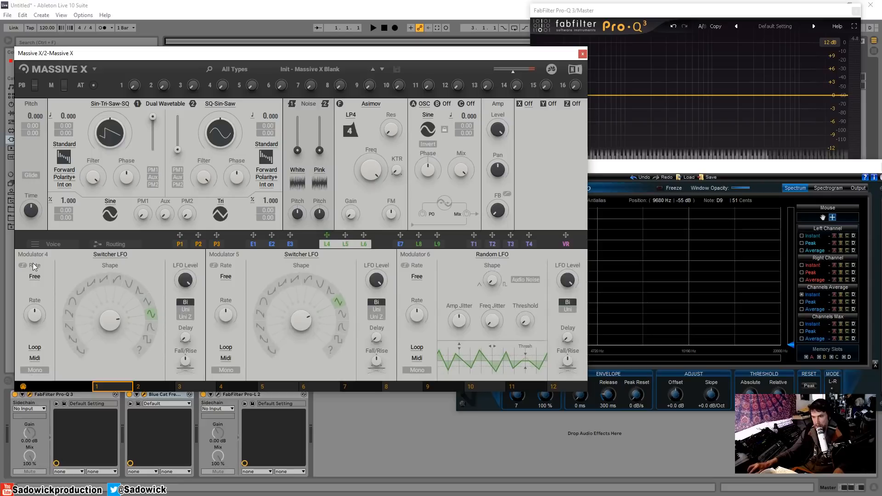
left_click(35, 277)
left_click(34, 306)
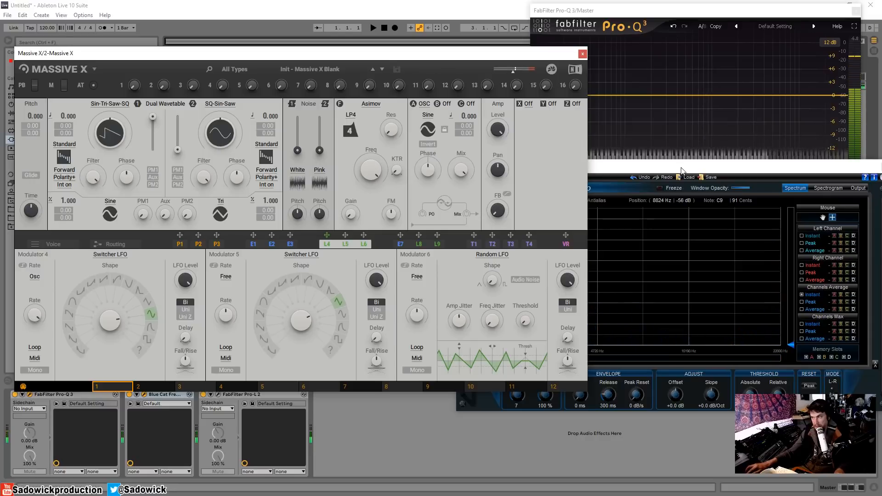
Adjust the Switcher LFO's shape and rate knobs on modulator 4
left_click_drag(478, 55, 468, 27)
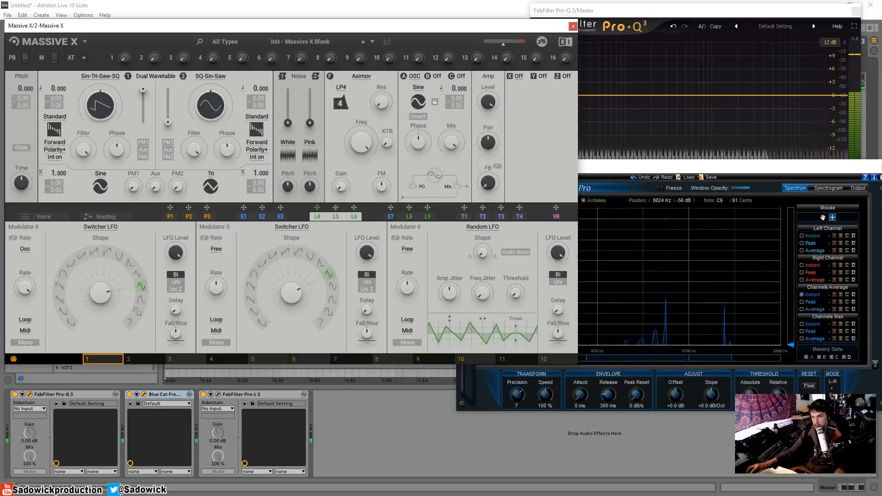
left_click_drag(104, 291, 103, 279)
left_click_drag(27, 287, 26, 314)
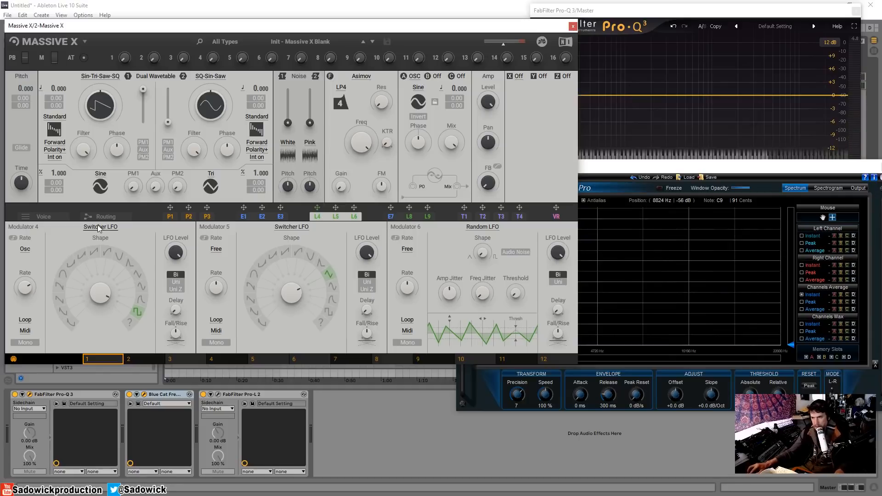
Rearrange the Mod 1, FM and PM Aux nodes in the routing graph
left_click(107, 218)
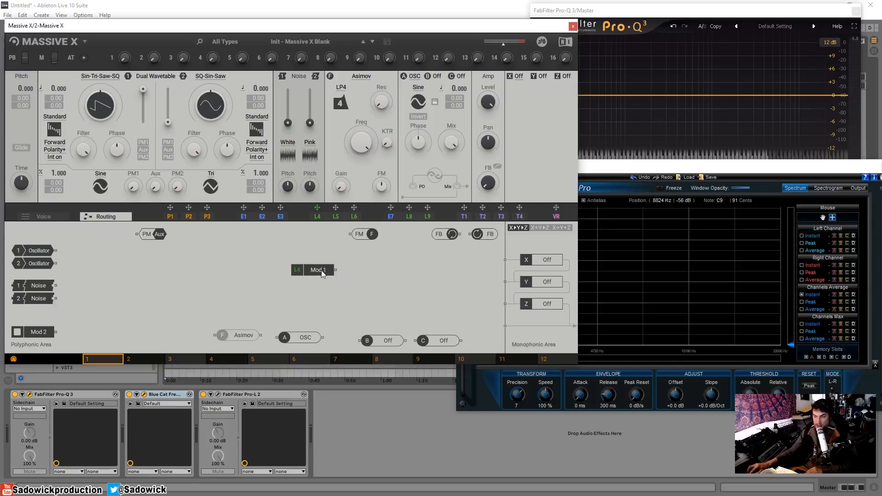
left_click_drag(323, 274, 262, 279)
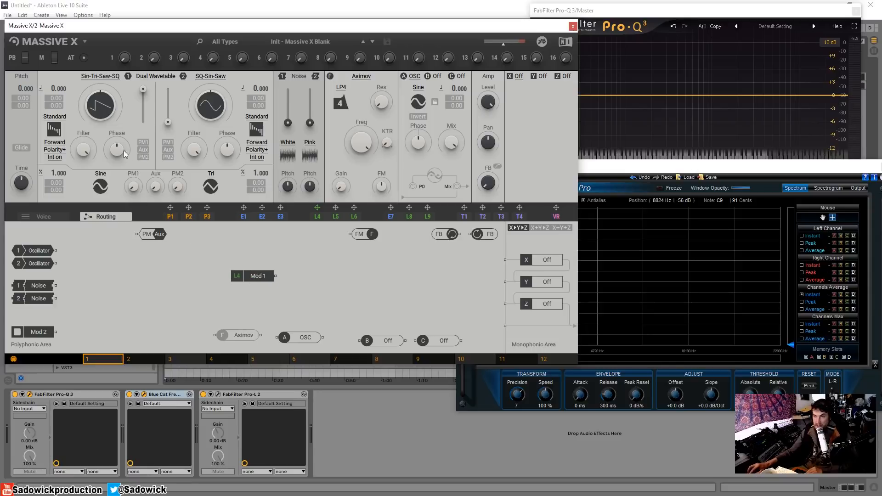
left_click_drag(261, 277, 350, 234)
left_click_drag(264, 252, 303, 251)
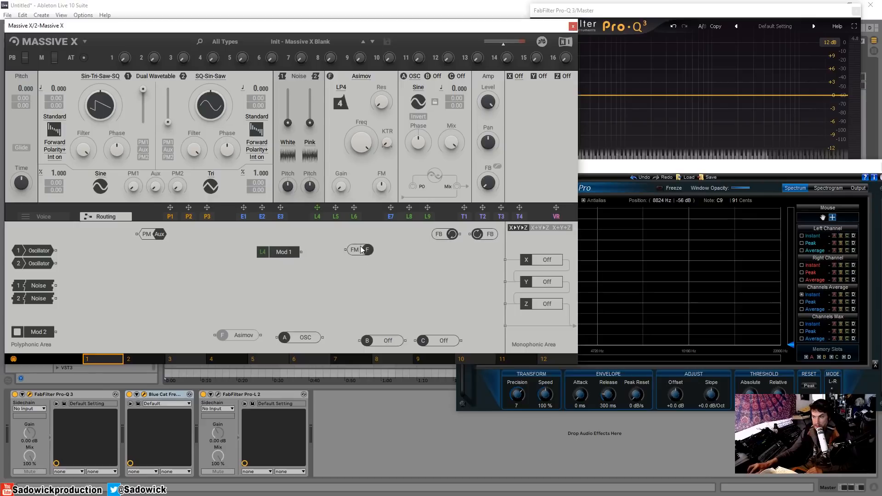
left_click_drag(367, 252, 412, 235)
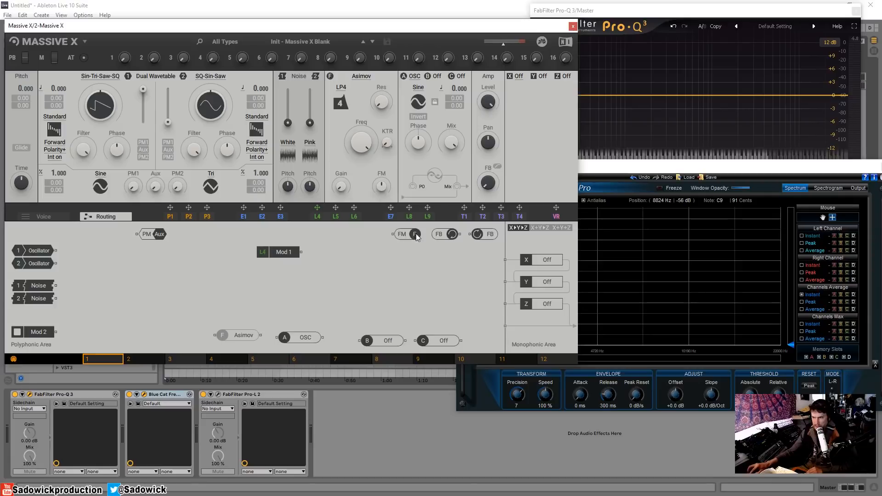
left_click_drag(155, 235, 355, 260)
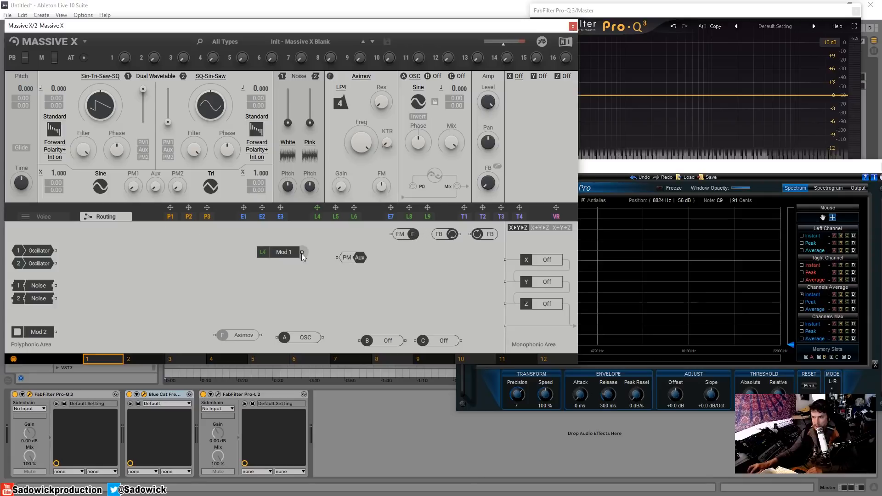
Connect Mod 1 to the PM Aux input and select Aux as oscillator 1's modulation source
left_click_drag(301, 253, 349, 258)
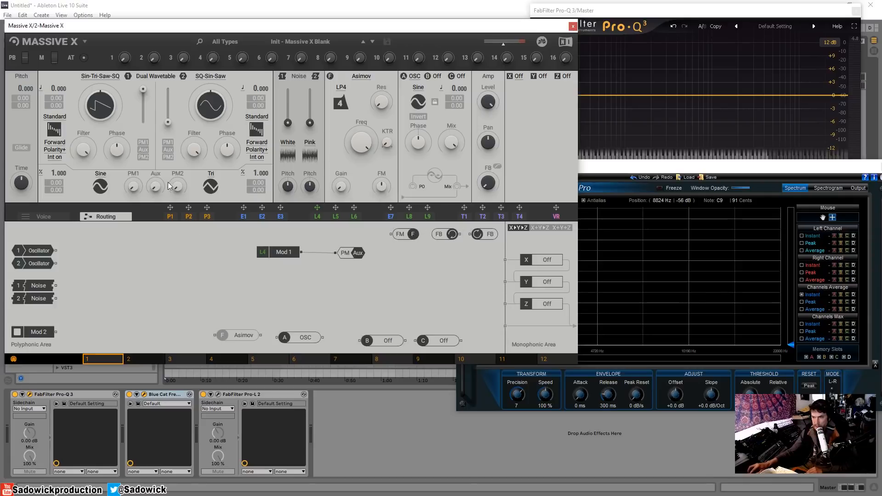
left_click(144, 150)
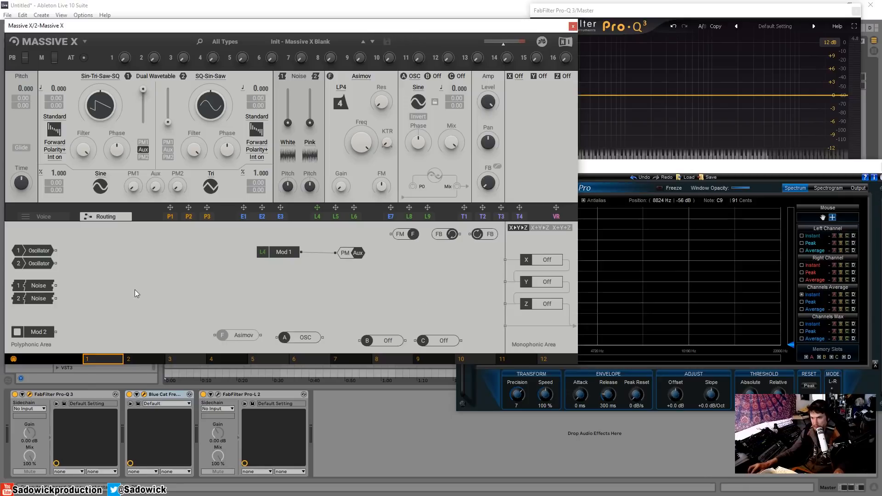
Connect oscillator 1 to the main output and raise its Aux modulation amount
left_click_drag(16, 248, 505, 328)
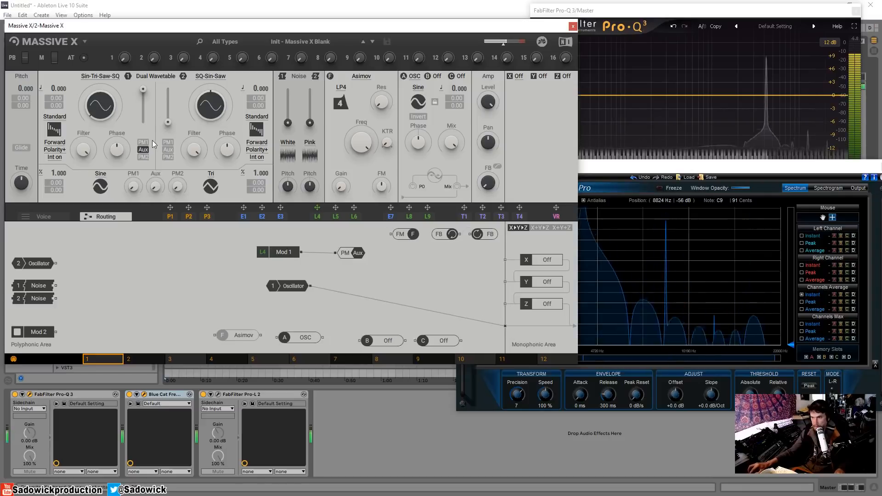
left_click_drag(156, 185, 156, 170)
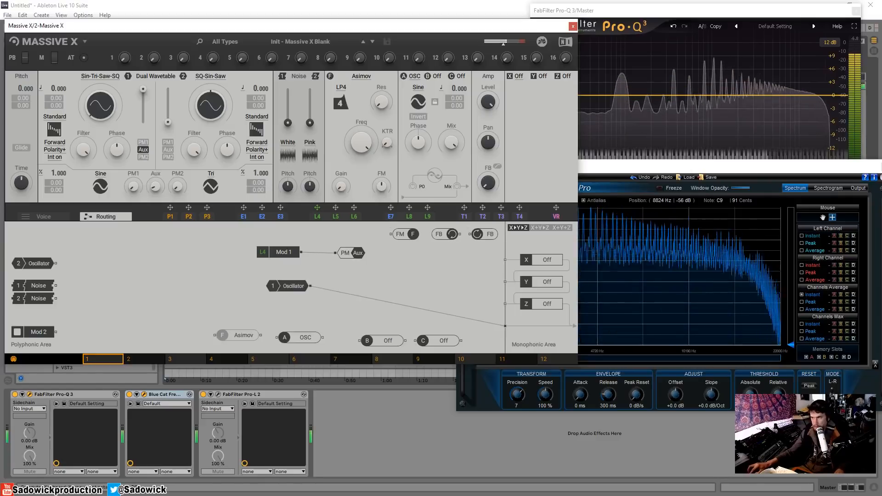
Review the modulator page and reposition the Mod 1 node in the routing graph
left_click(35, 215)
left_click(106, 216)
left_click(335, 217)
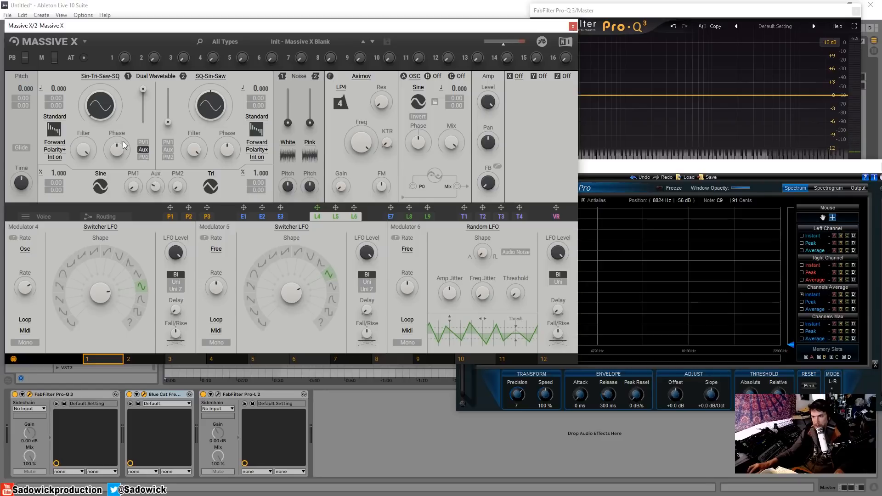
left_click(109, 217)
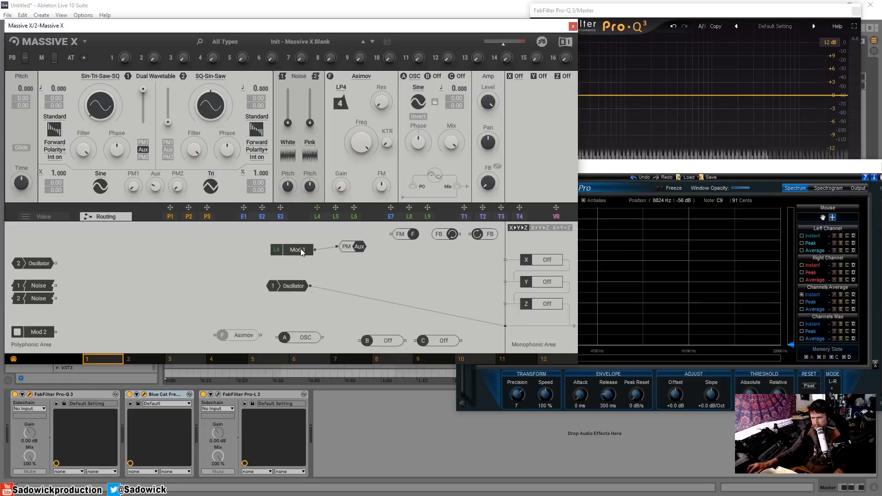
left_click_drag(302, 251, 311, 250)
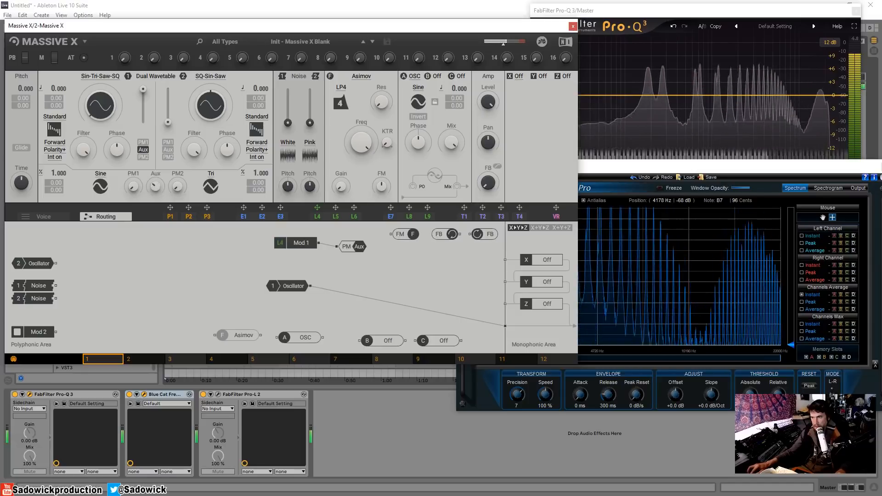
Switch oscillator 1's modulation selector to PM1
left_click(144, 142)
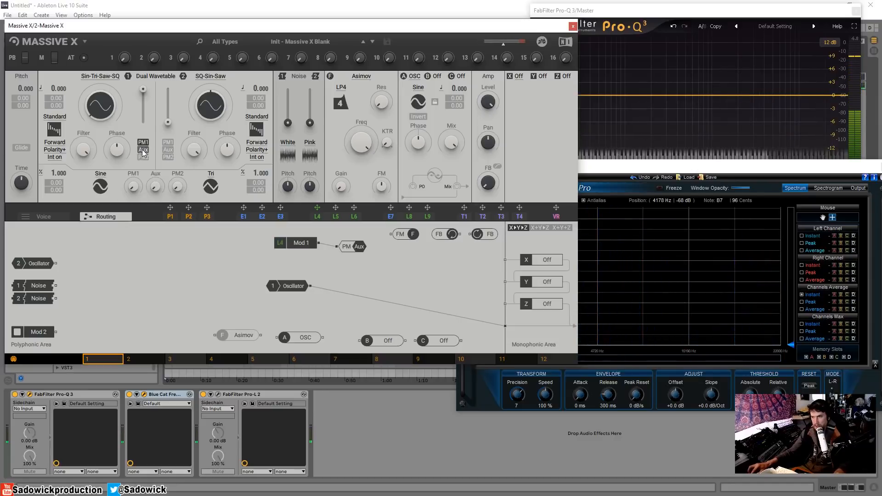
mouse_move(134, 187)
left_mouse_down()
mouse_move(133, 153)
mouse_move(133, 187)
left_mouse_up()
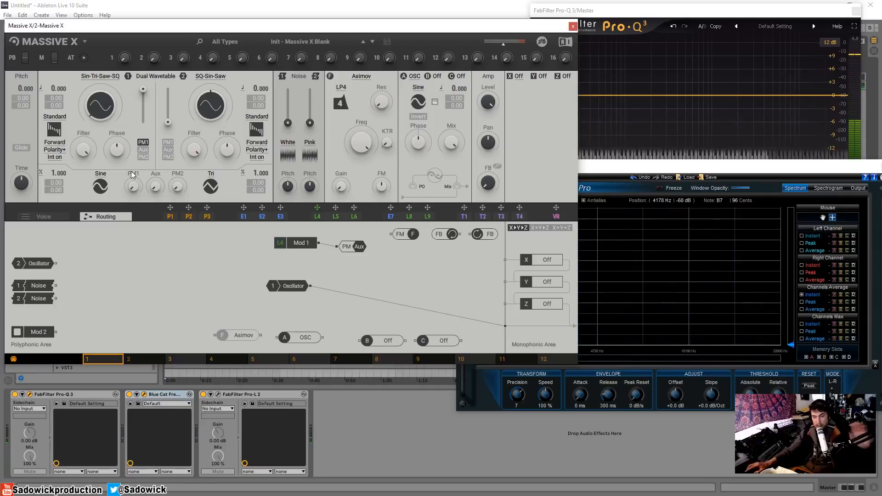